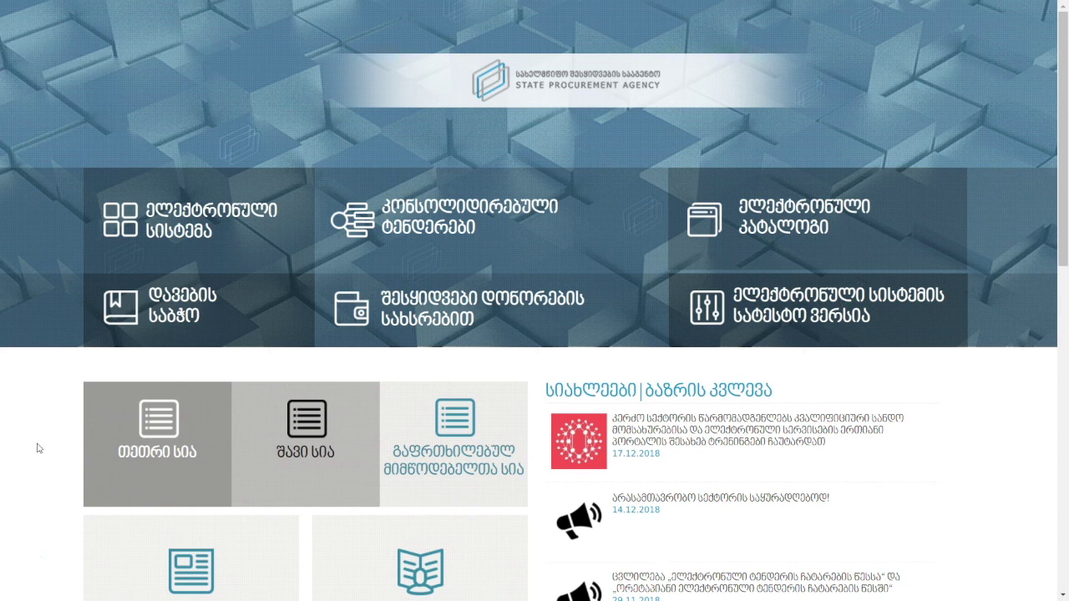
# Enter the electronic procurement system and bring up its new user registration form.
pyautogui.click(148, 248)
pyautogui.click(384, 281)
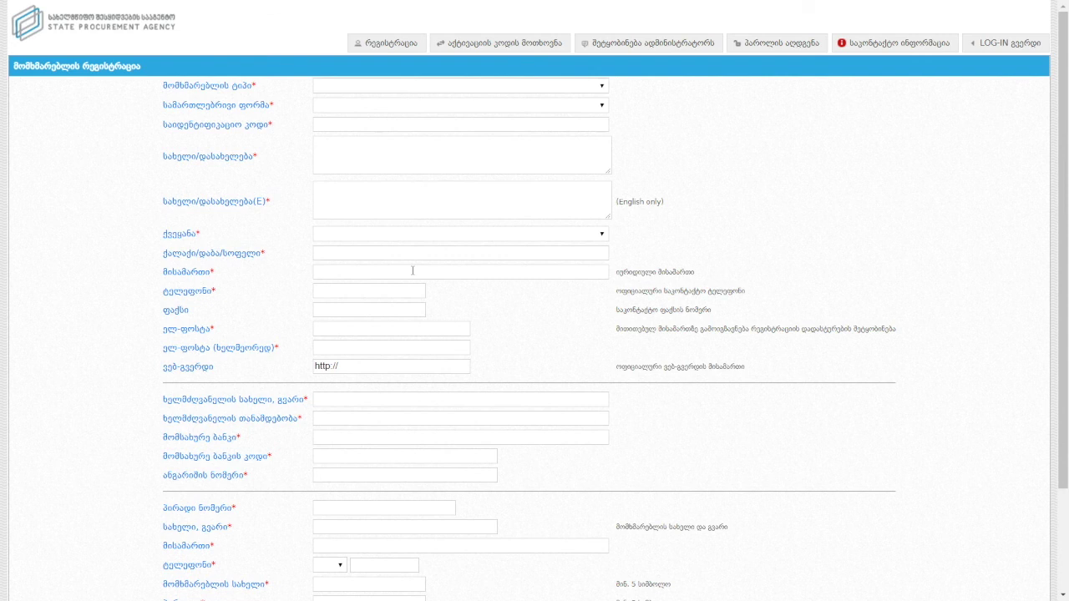
# Set the user type to supplier (მიმწოდებელი) and the legal form to LLC (შპს).
pyautogui.click(370, 86)
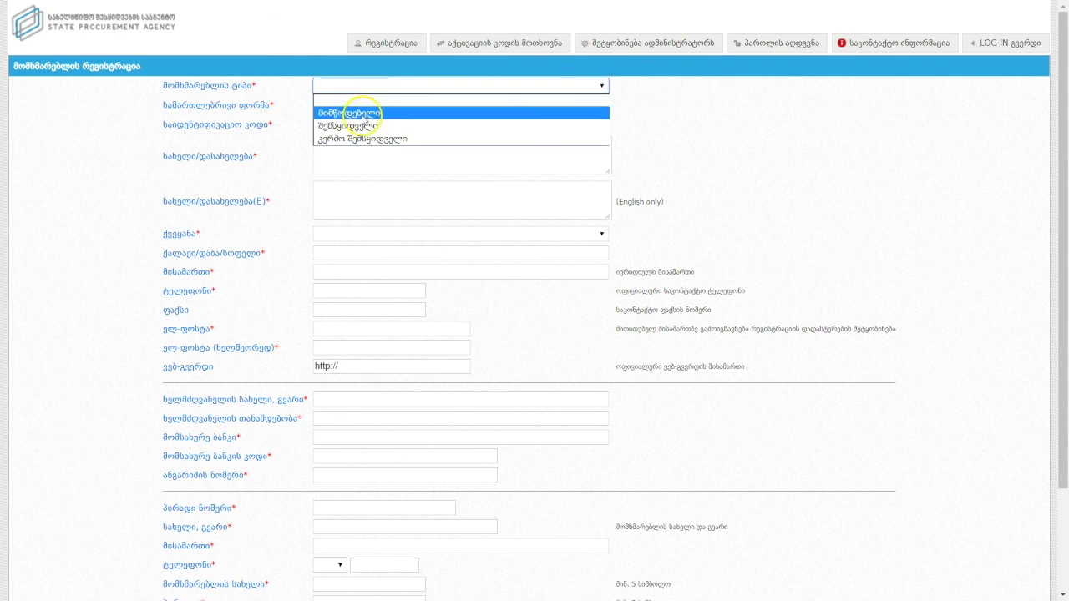
pyautogui.click(361, 114)
pyautogui.click(363, 106)
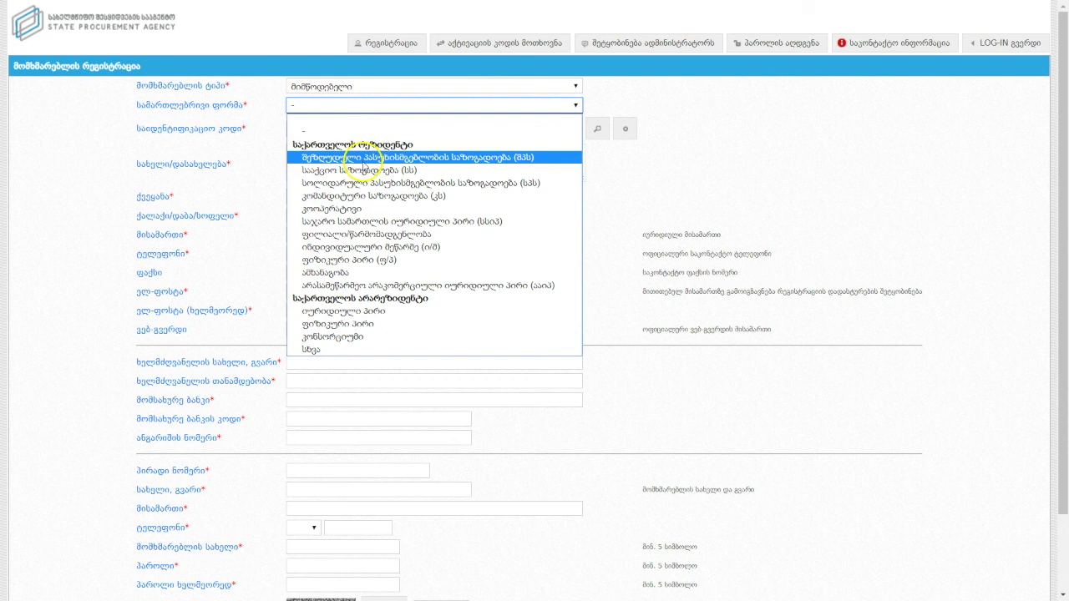
pyautogui.click(364, 157)
# Enter the company's identification code and look up the company name.
pyautogui.click(358, 134)
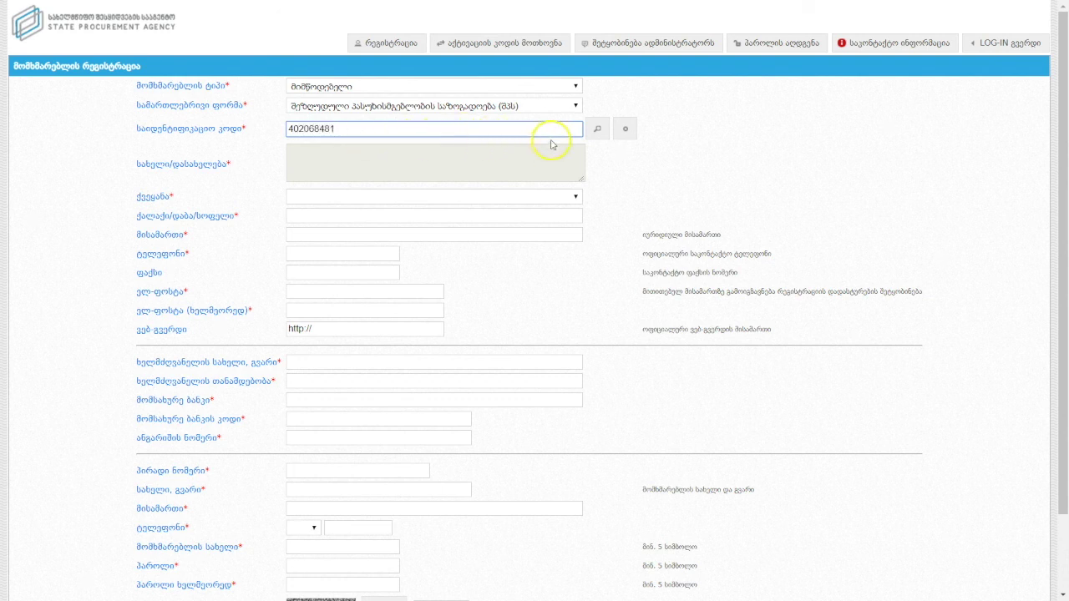
pyautogui.click(598, 131)
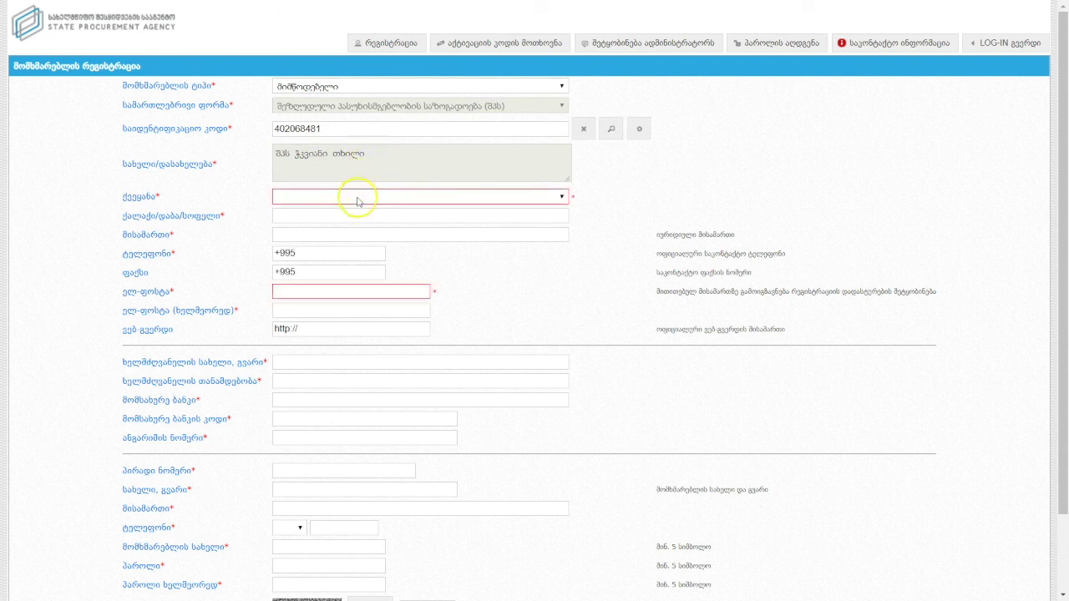
# Set country to Georgia and city to Tbilisi, and enter the company's street address and phone.
pyautogui.click(356, 201)
pyautogui.click(342, 232)
pyautogui.click(322, 214)
pyautogui.write('თბილისი')
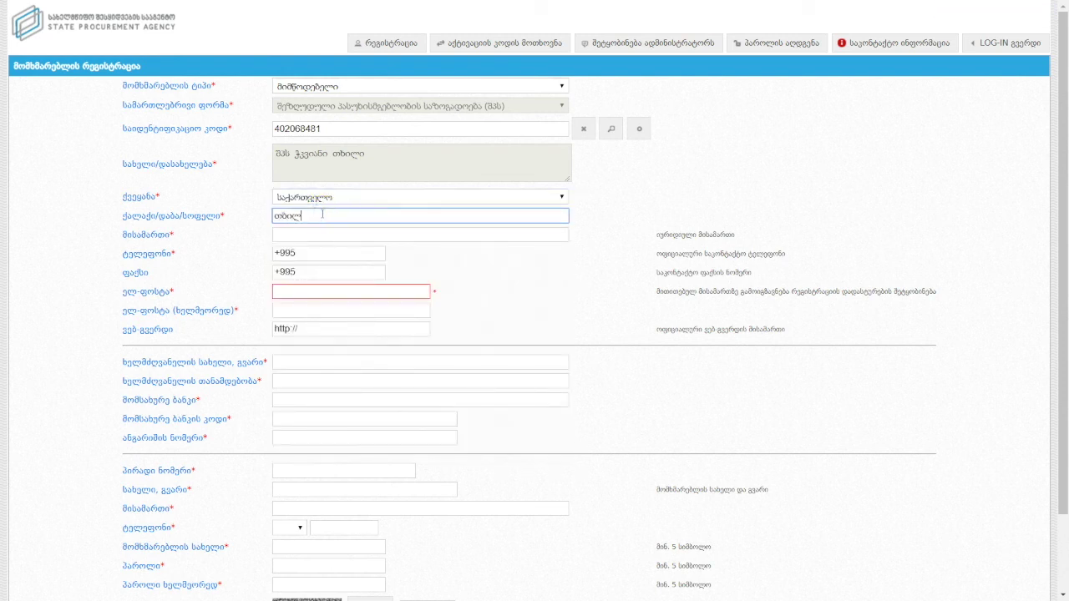
pyautogui.click(319, 237)
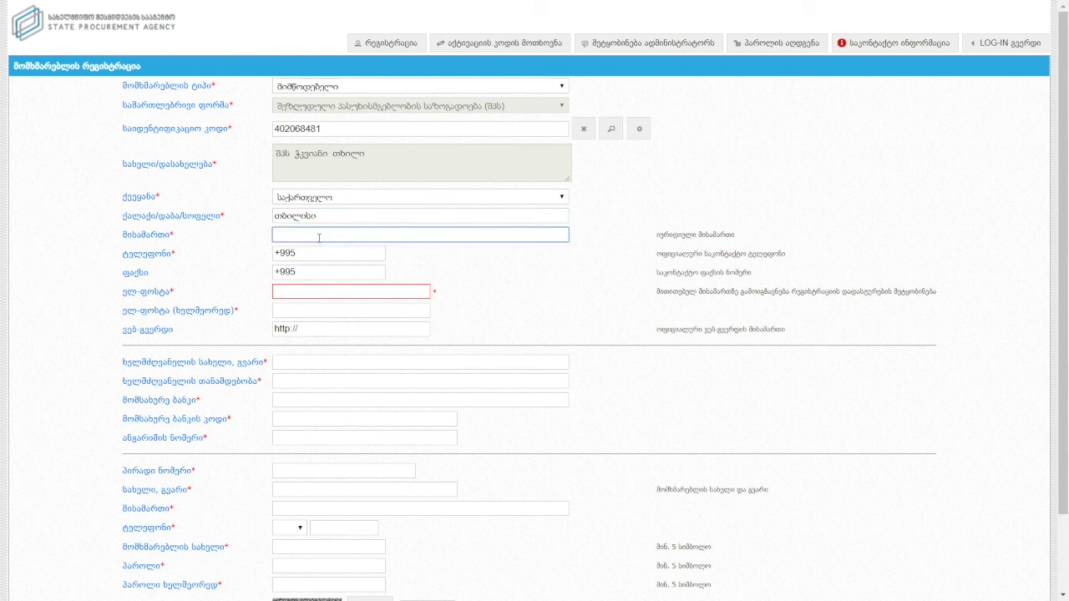
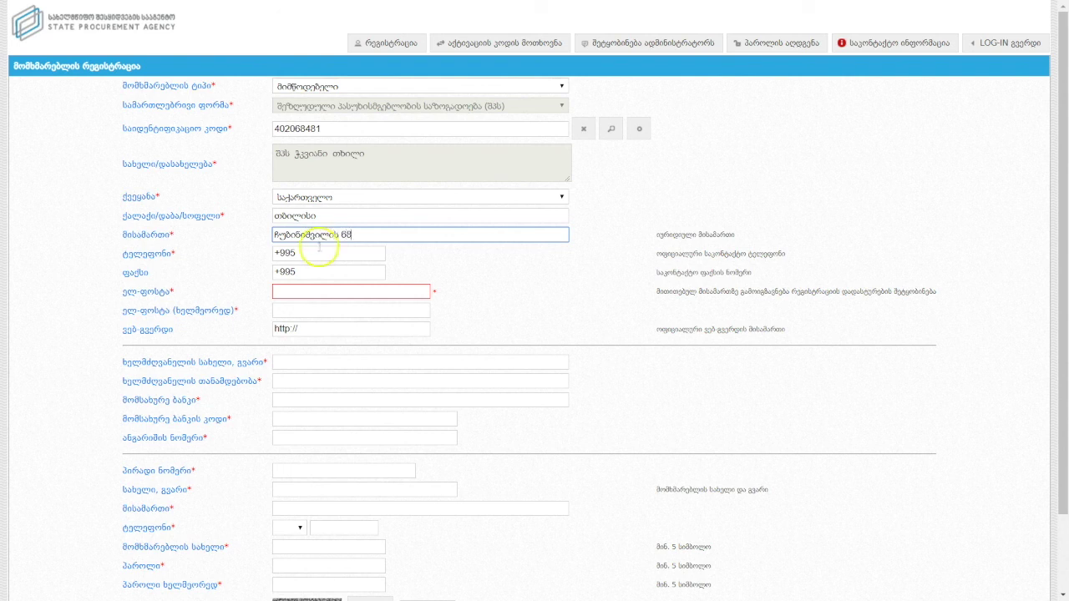
pyautogui.click(323, 254)
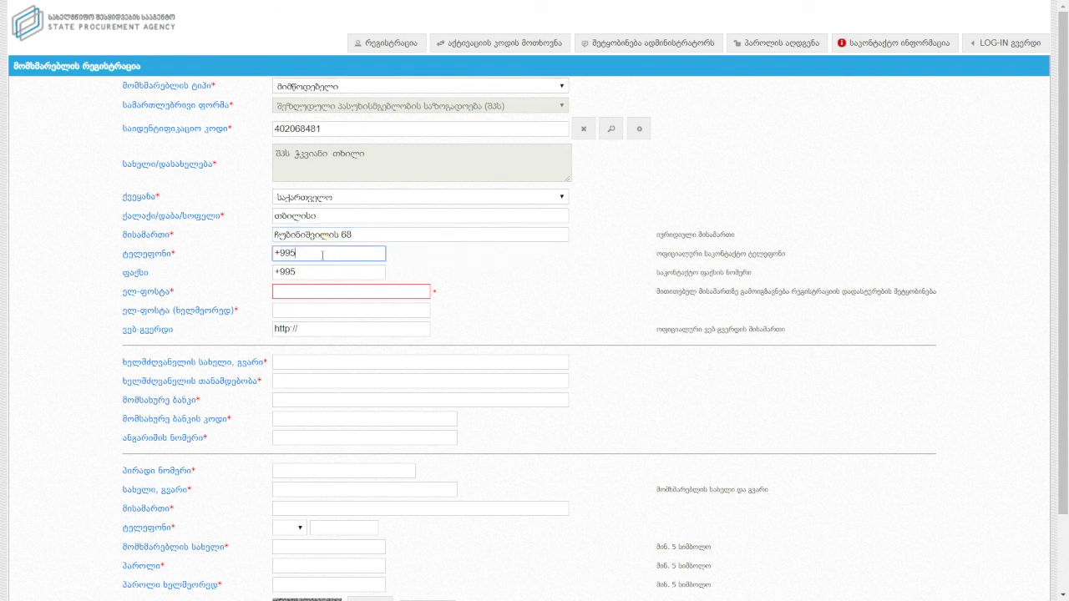
# Skip fax and web address, then enter and confirm the company e-mail address.
pyautogui.click(324, 272)
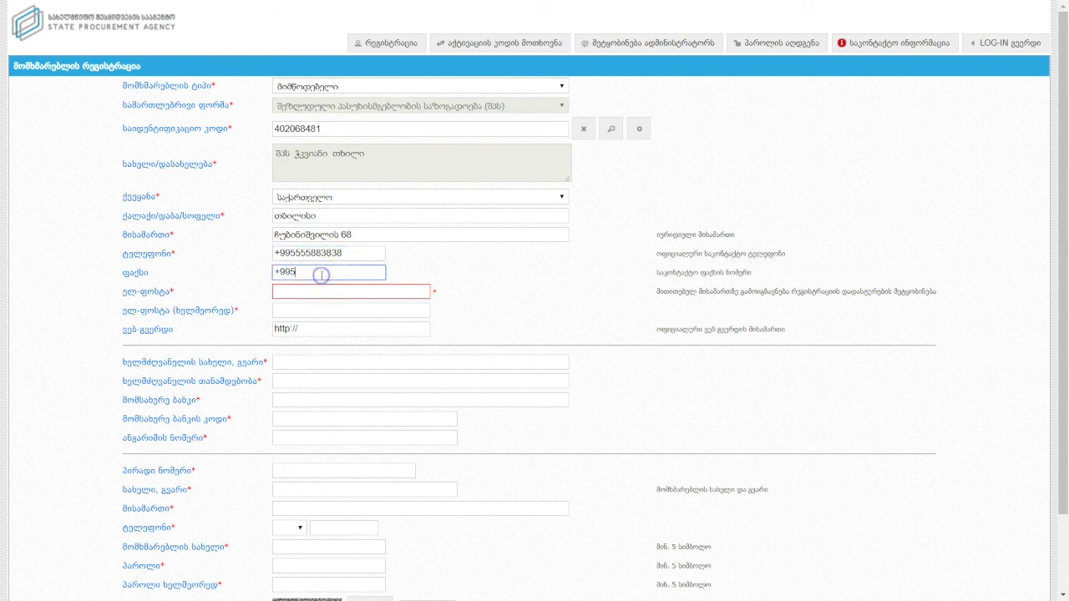
pyautogui.click(320, 331)
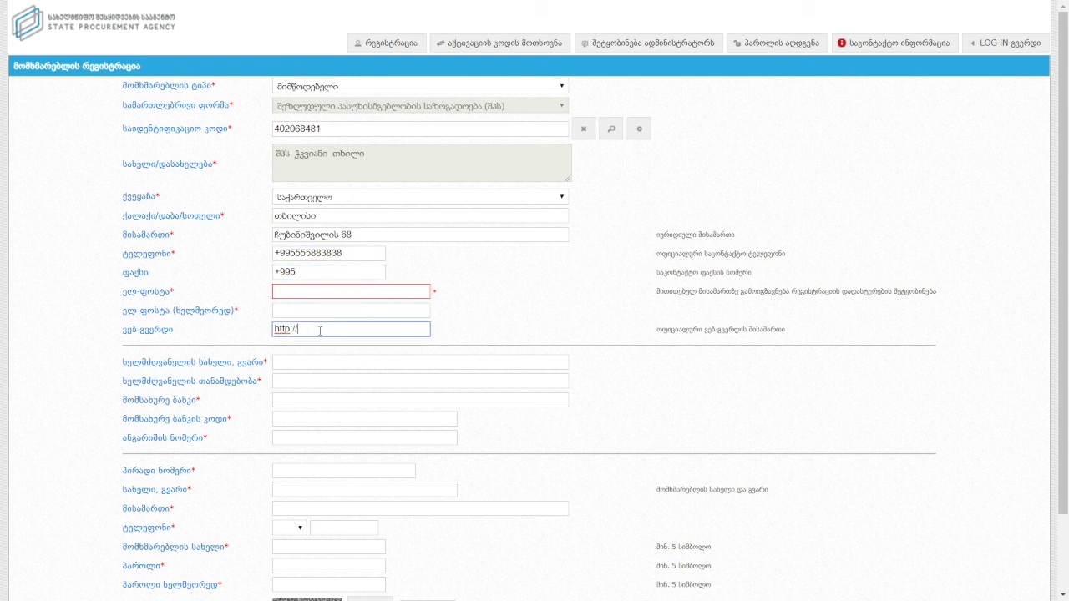
pyautogui.click(324, 274)
pyautogui.click(319, 290)
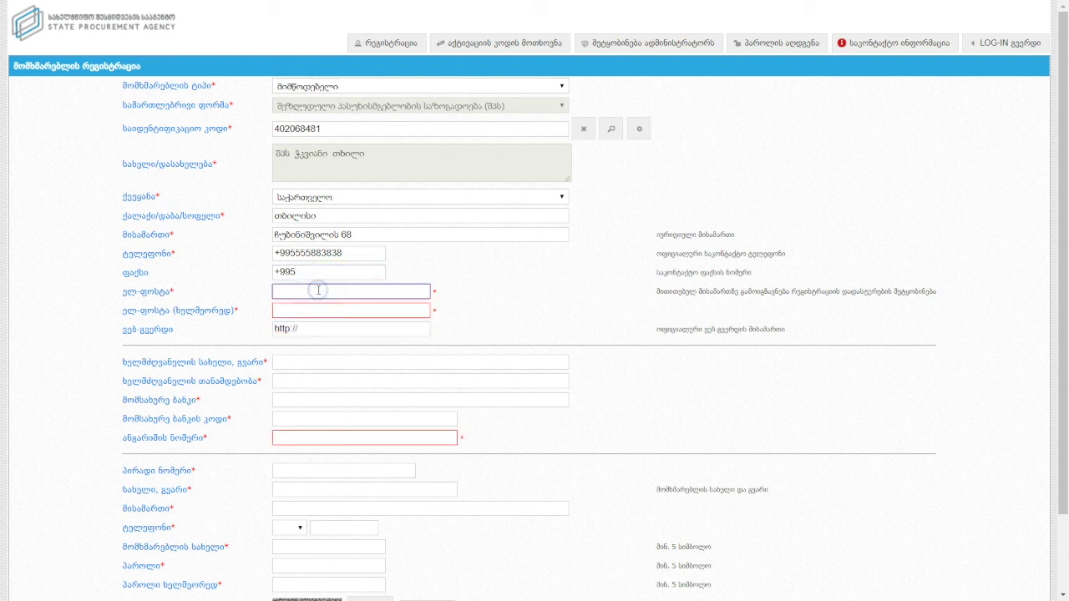
pyautogui.write('test@gmail.com')
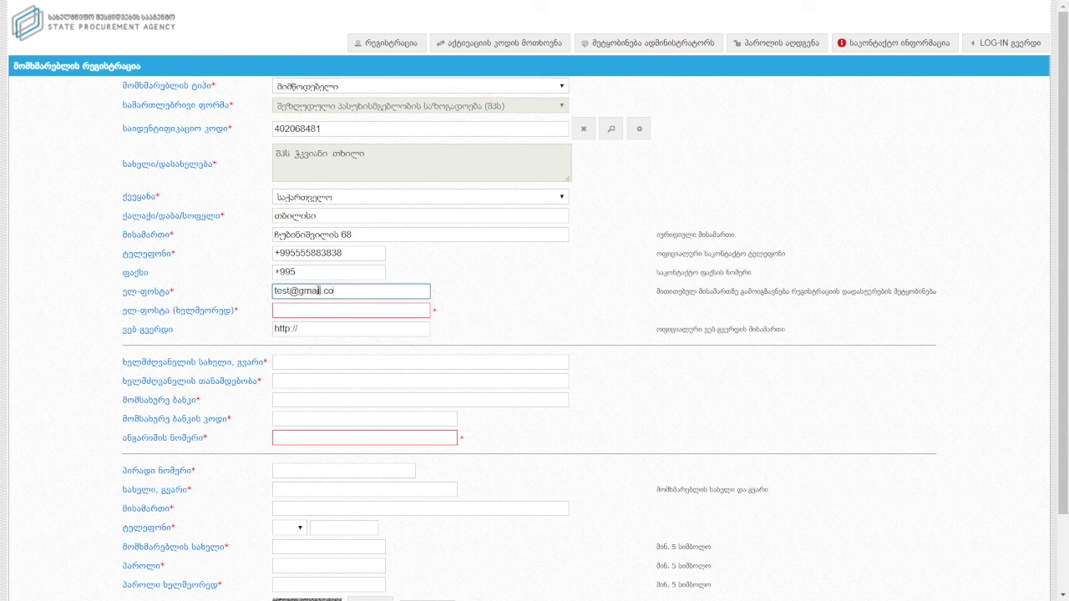
pyautogui.click(327, 310)
pyautogui.write('test')
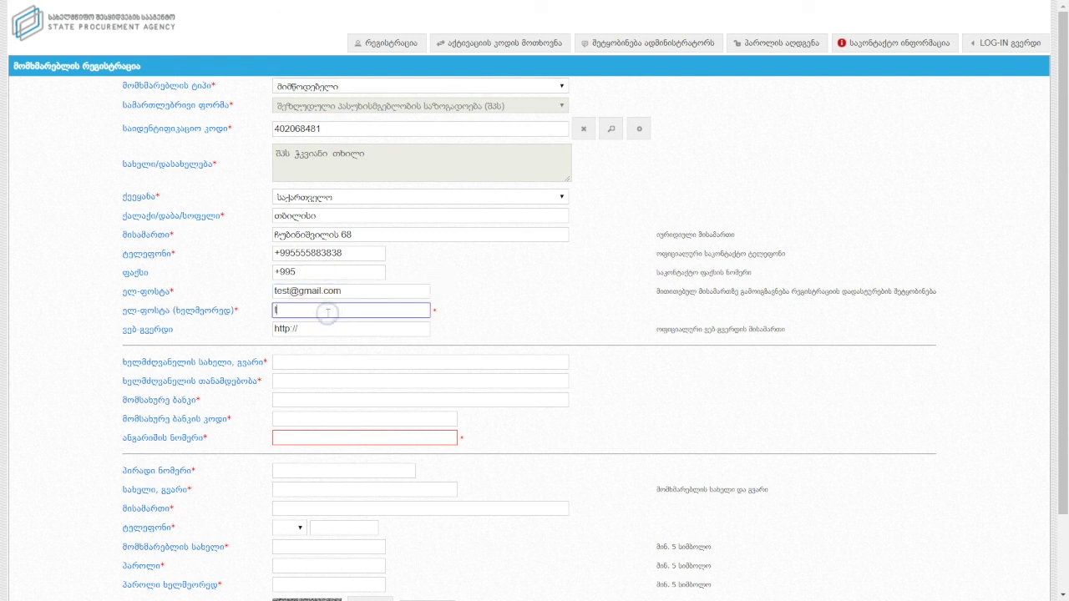
pyautogui.write('@gmail.com')
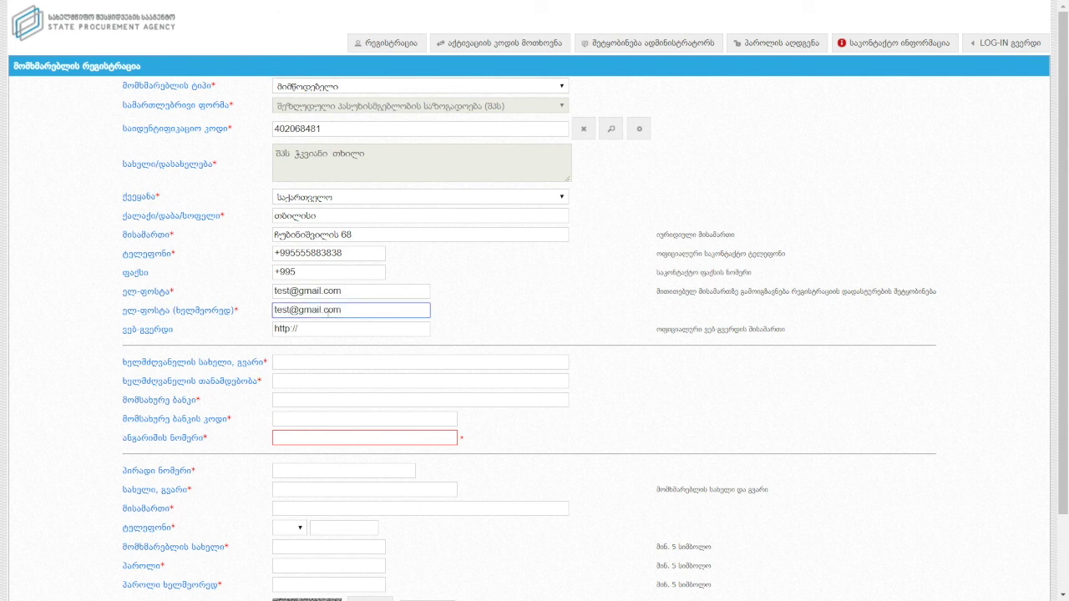
# Enter the manager's full name and the position დირექტორი (director).
pyautogui.click(317, 362)
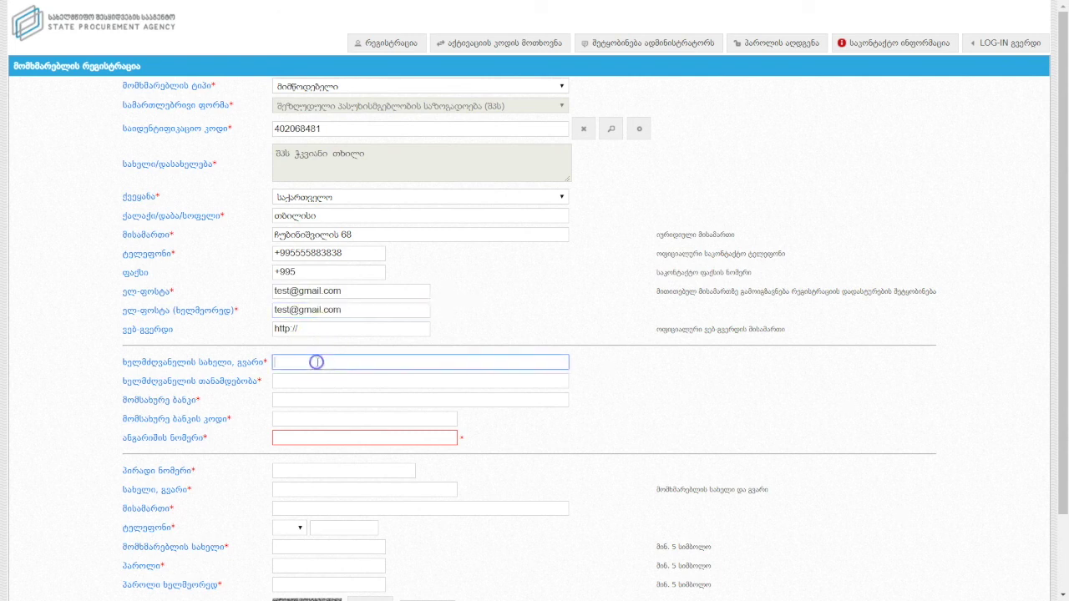
pyautogui.click(310, 384)
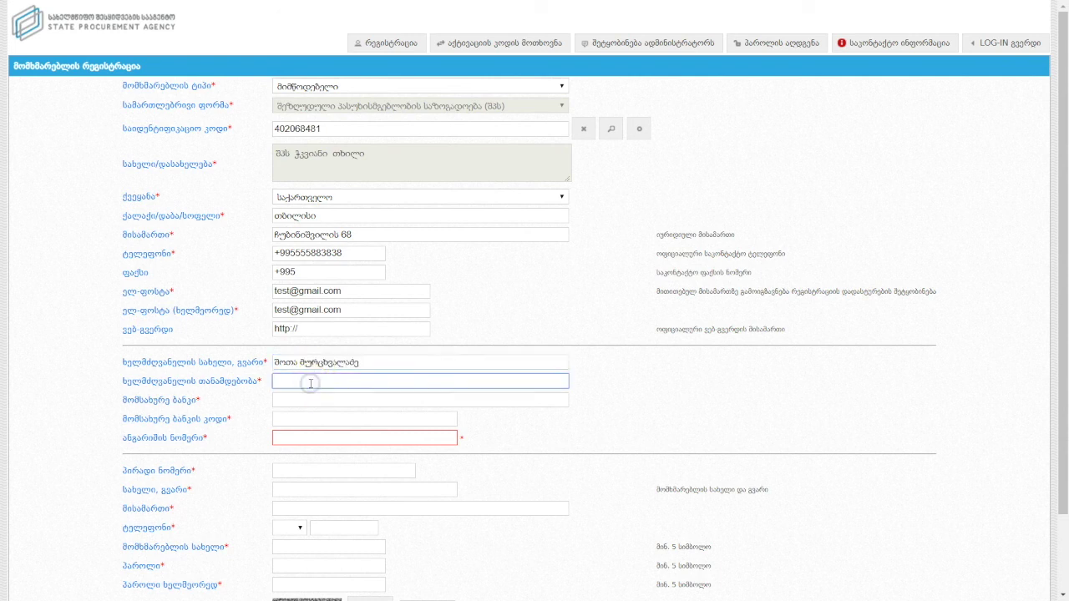
pyautogui.write('დირექტორი')
# Enter serving bank TRES, bank code TRES022 and the bank account number.
pyautogui.click(304, 400)
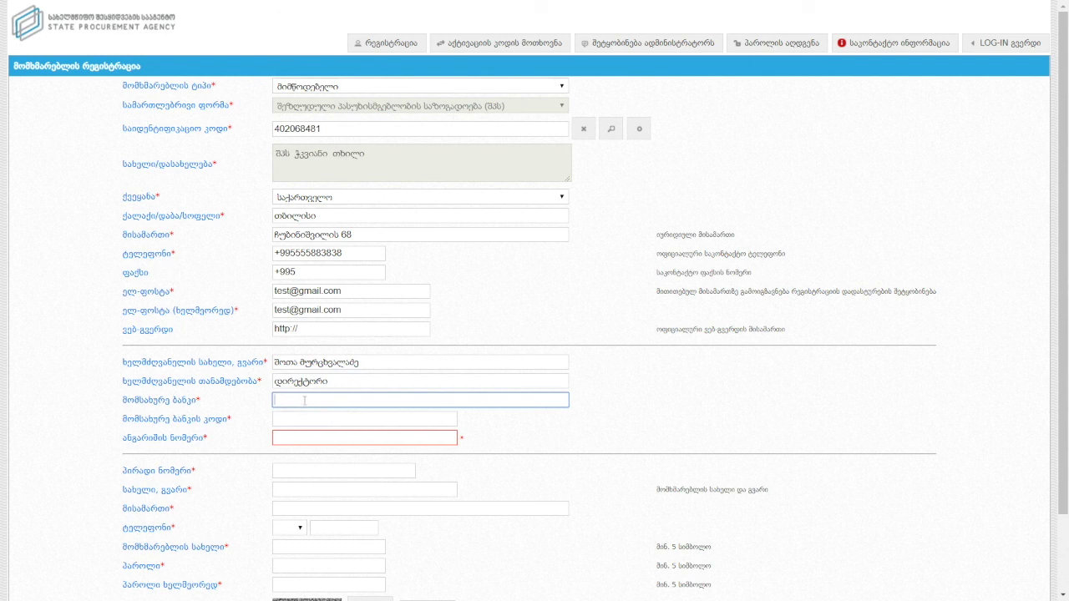
pyautogui.write('TRES')
pyautogui.click(309, 418)
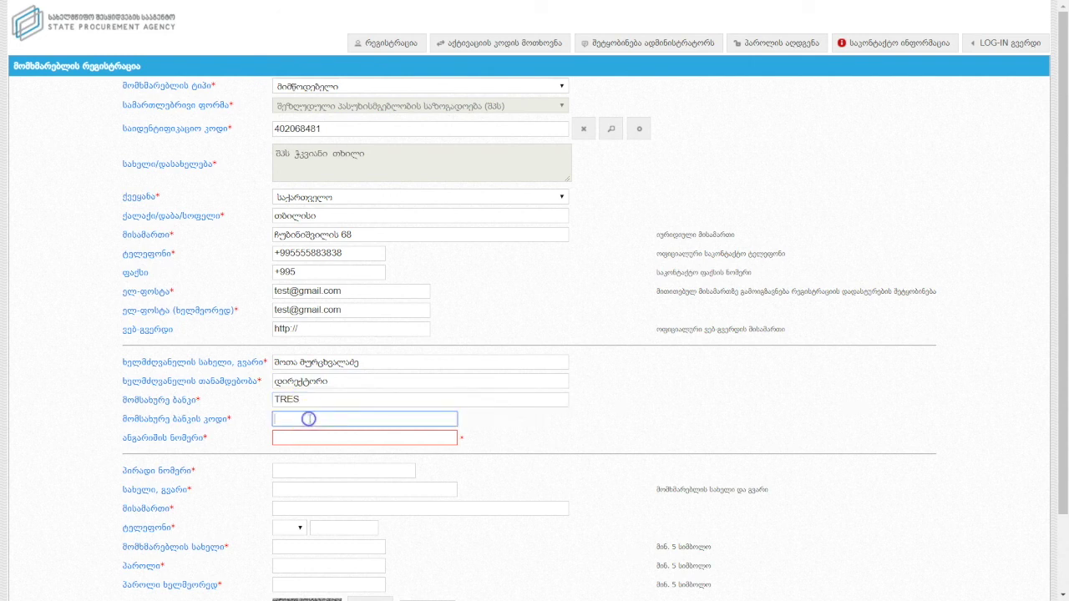
pyautogui.write('TRES022')
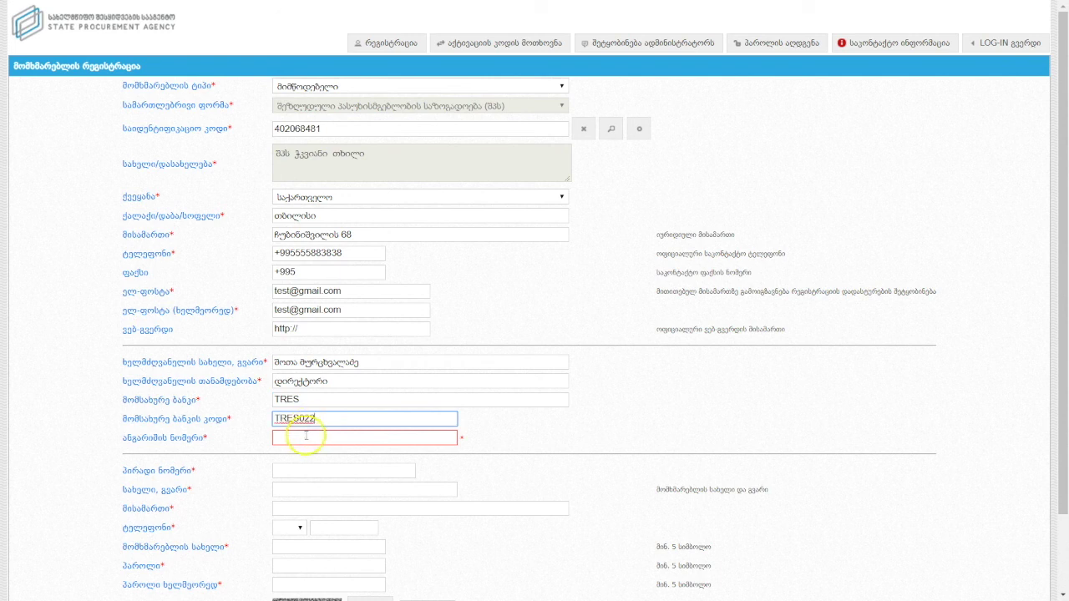
pyautogui.click(307, 436)
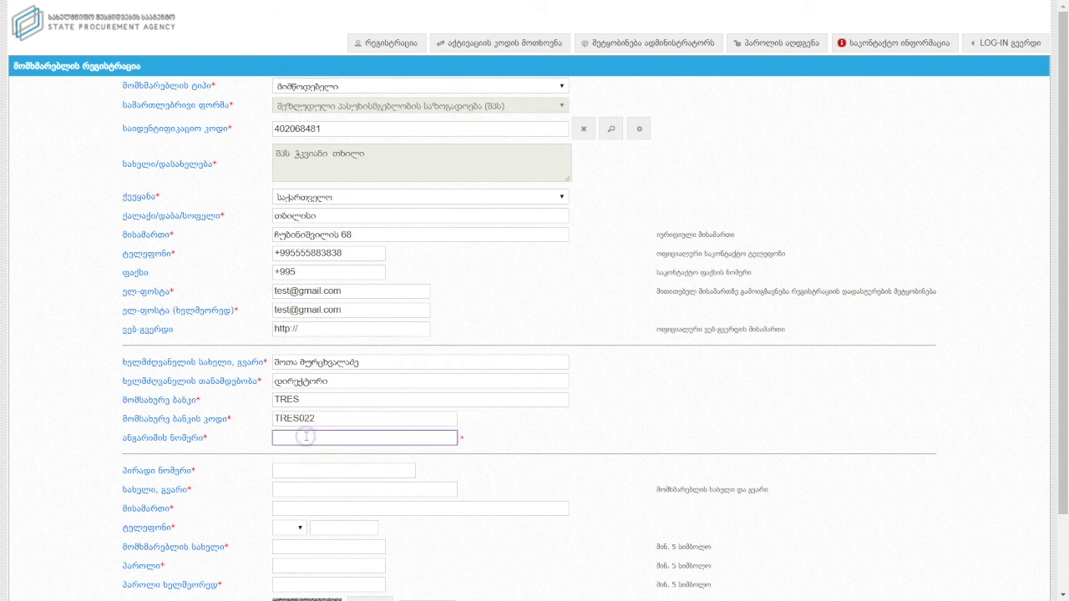
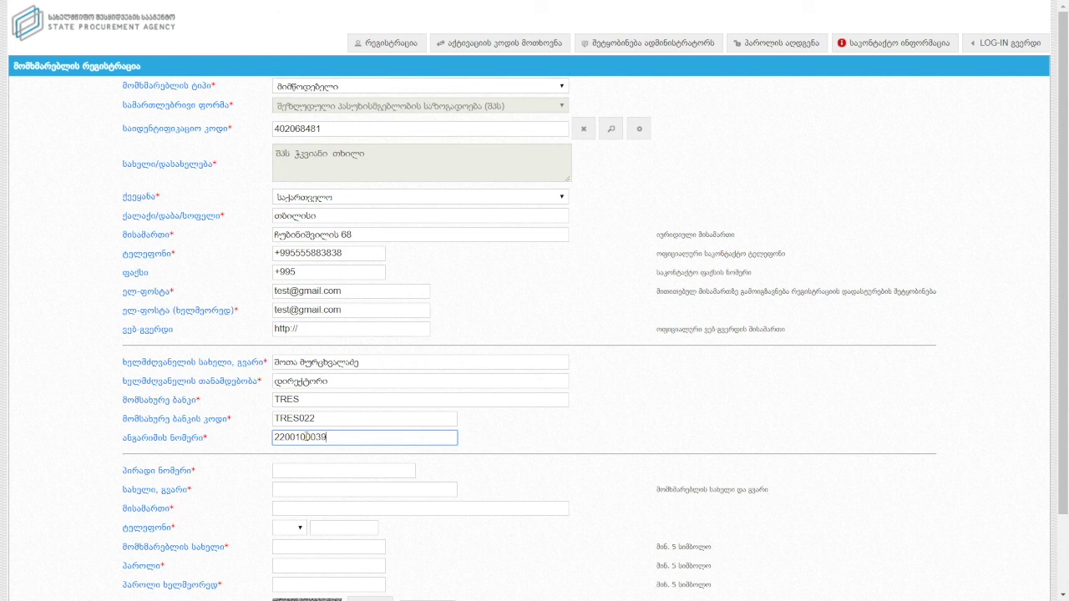
# Enter the contact person's personal number, full name and address.
pyautogui.scroll(-1, 318, 392)
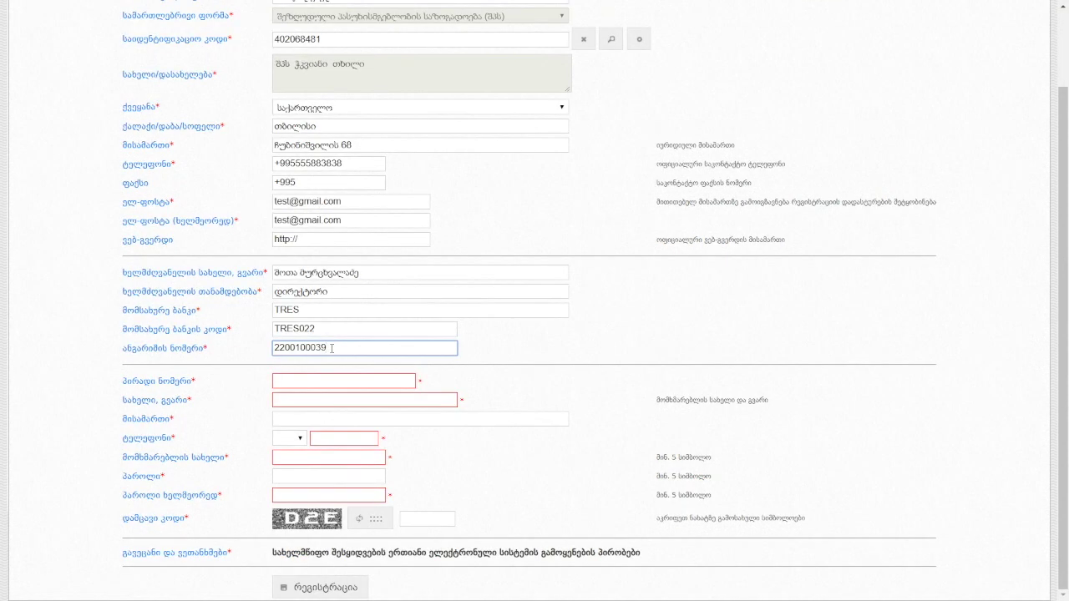
pyautogui.click(326, 380)
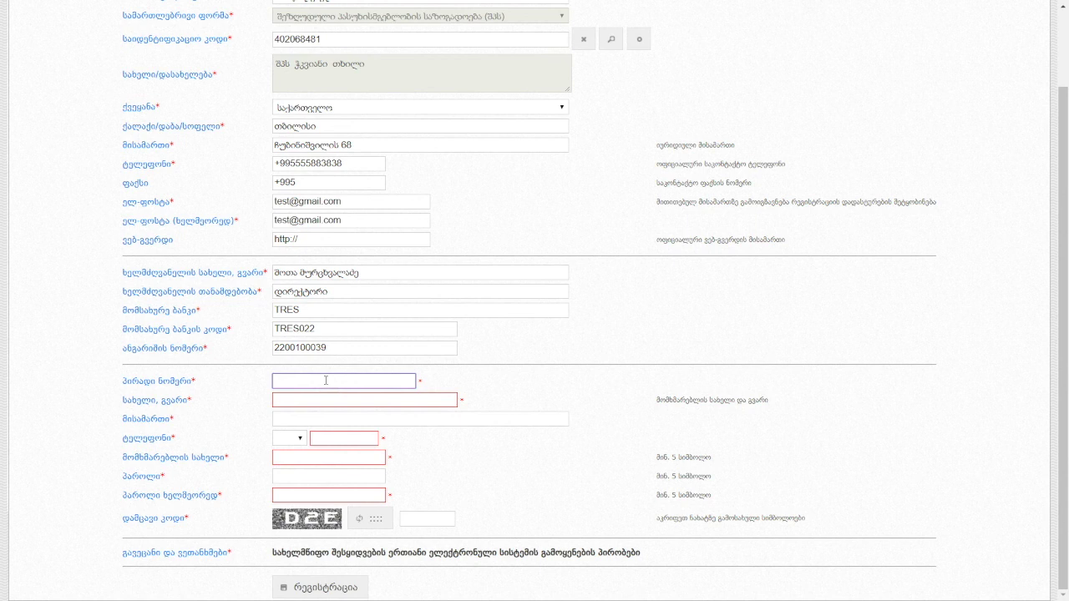
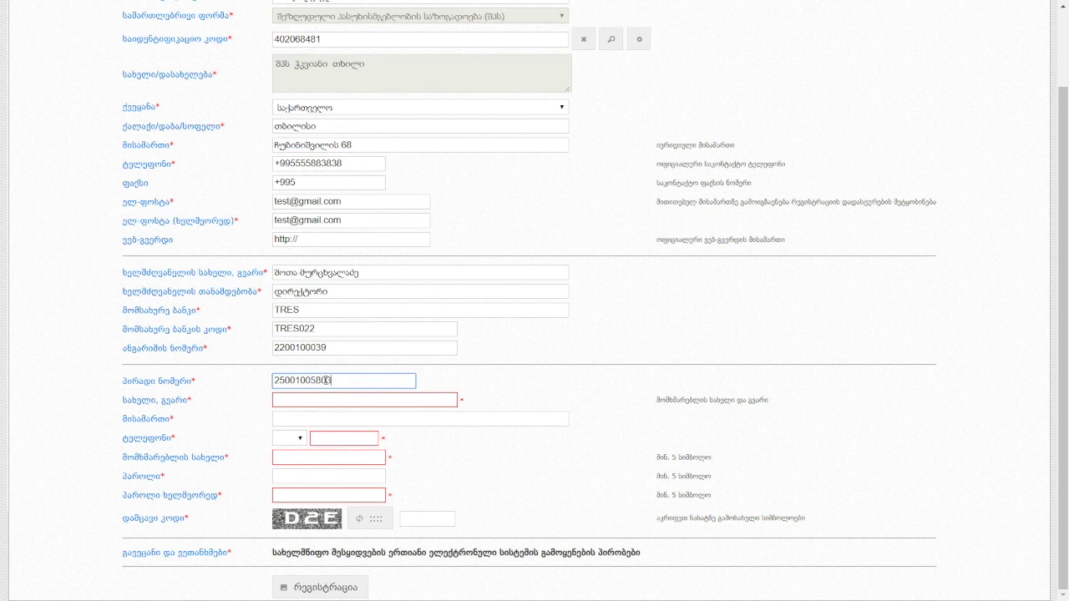
pyautogui.click(327, 398)
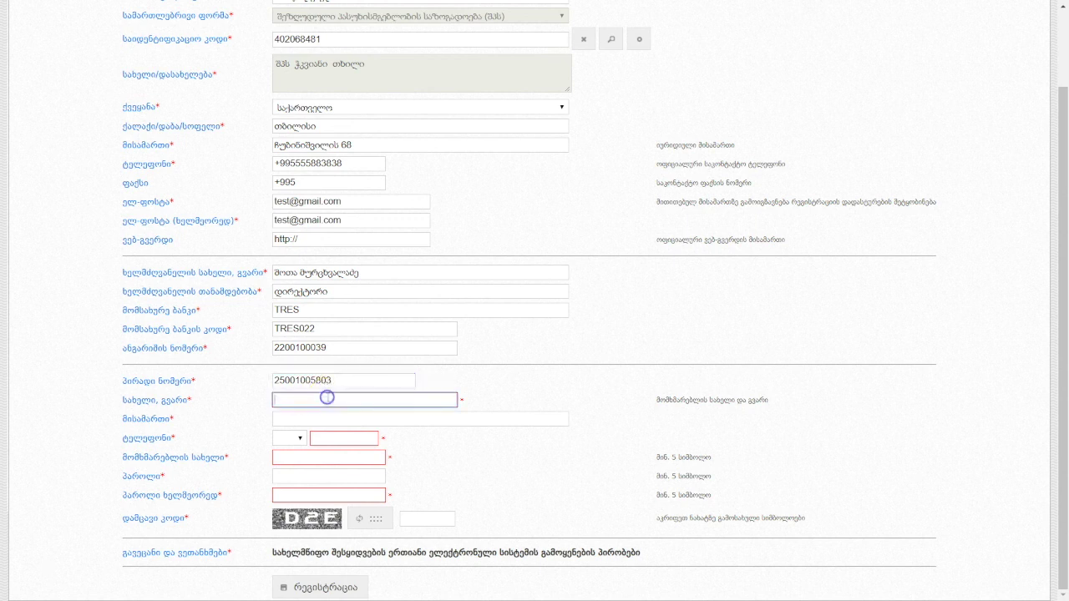
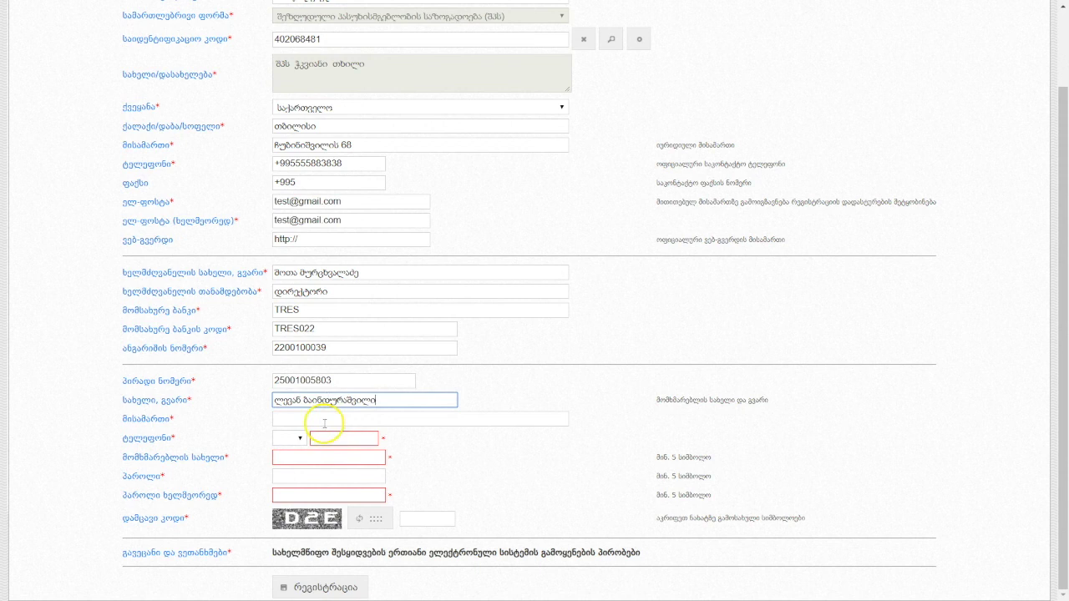
pyautogui.click(326, 414)
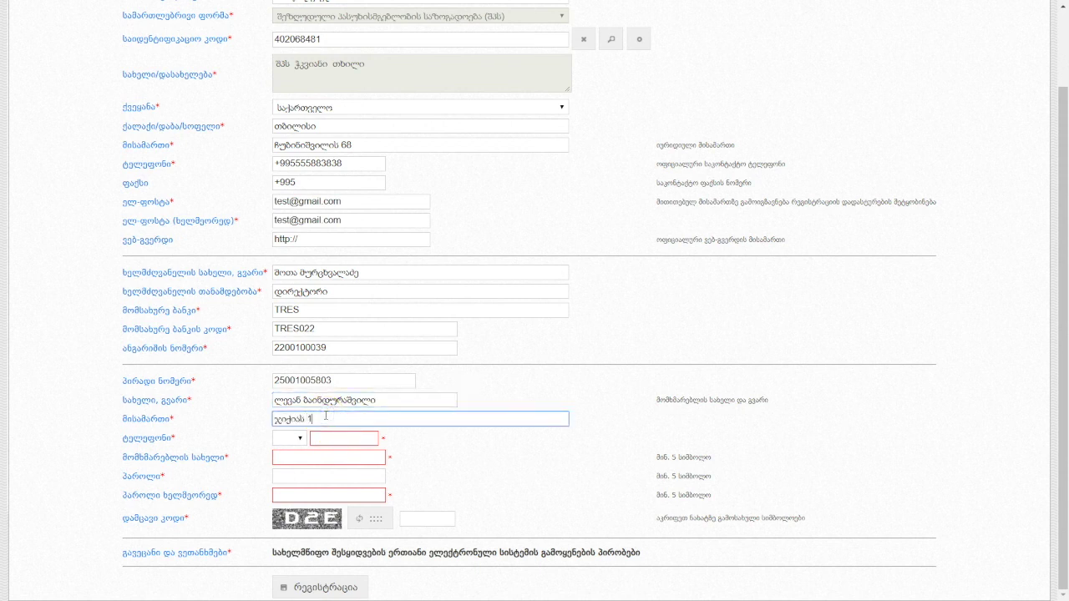
# Enter the contact person's phone number with the 555 prefix.
pyautogui.click(296, 437)
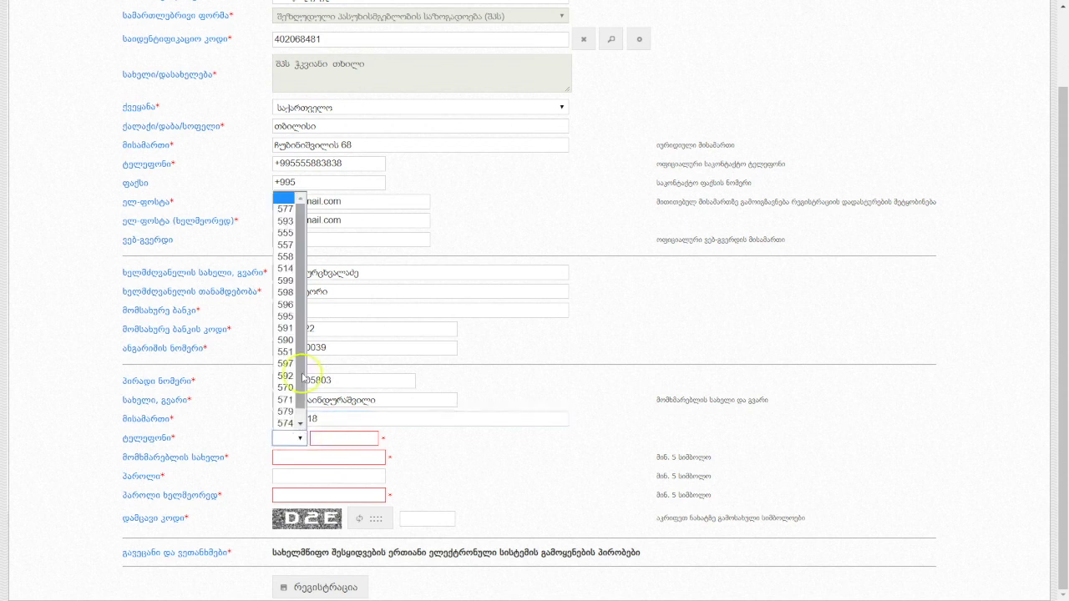
pyautogui.click(278, 235)
pyautogui.click(341, 440)
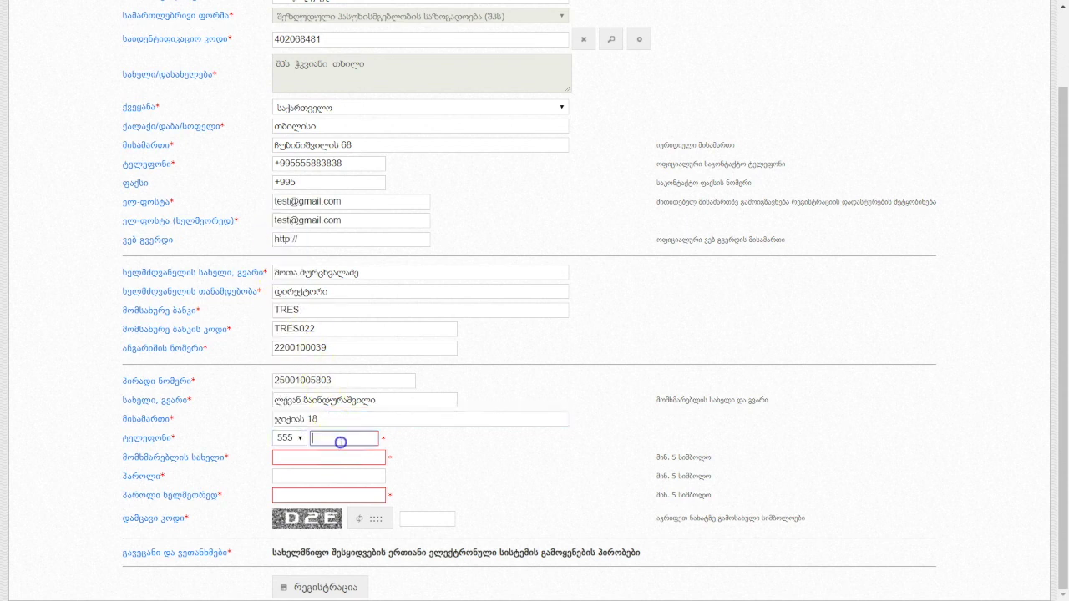
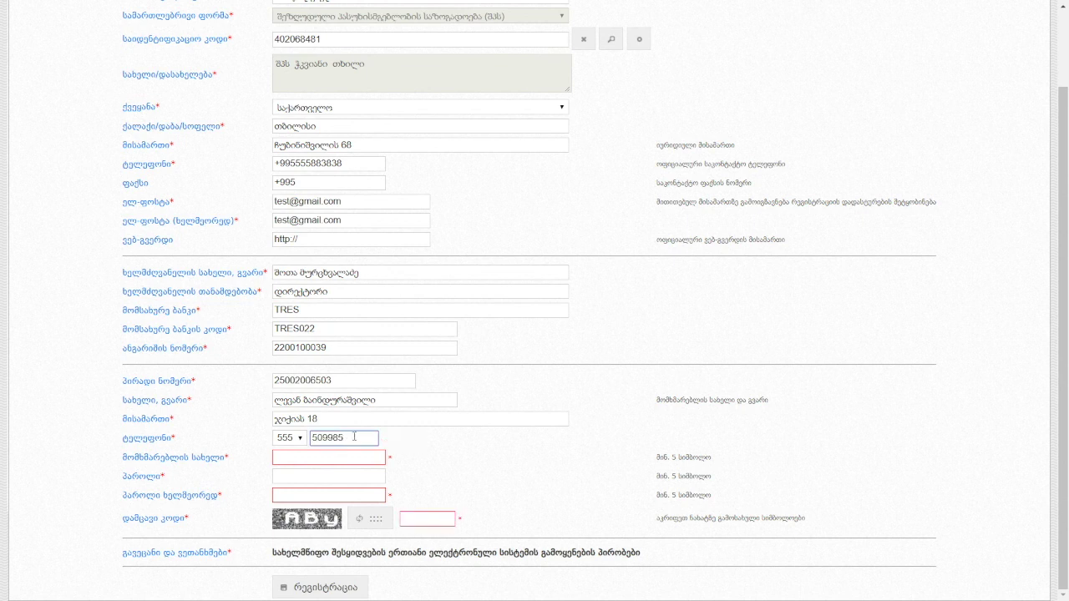
# Enter the desired username and the account password, confirming the password.
pyautogui.click(336, 460)
pyautogui.write('l')
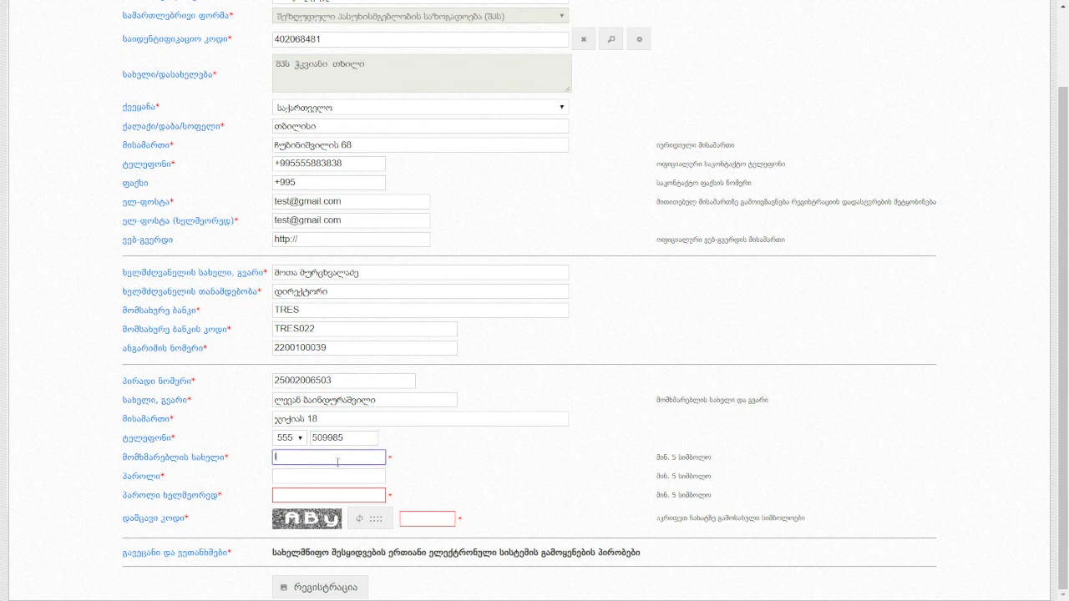
pyautogui.write('evan378347894')
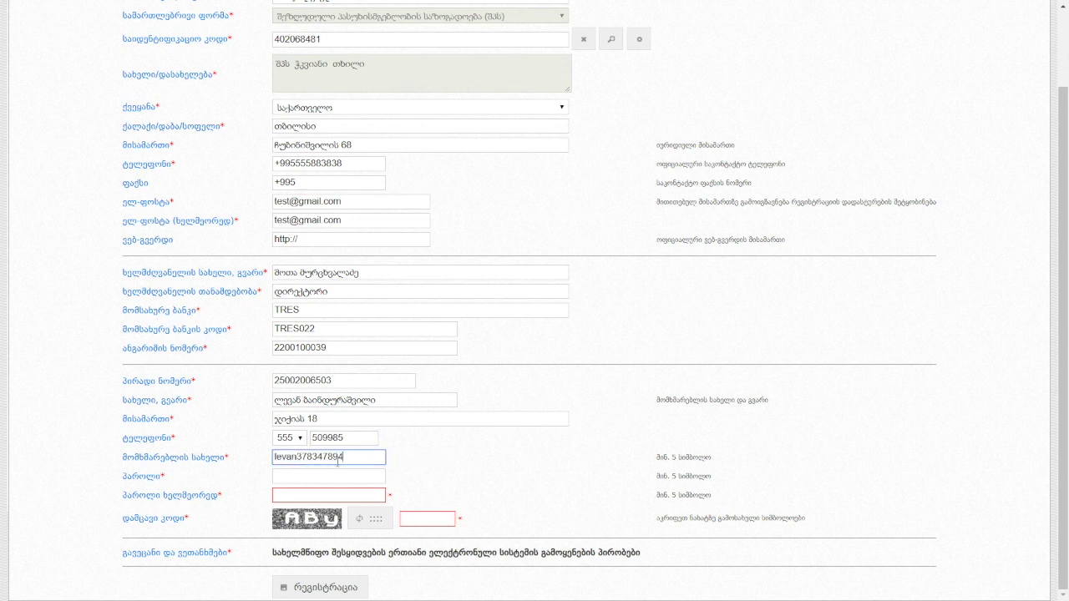
pyautogui.click(331, 476)
pyautogui.write('12345')
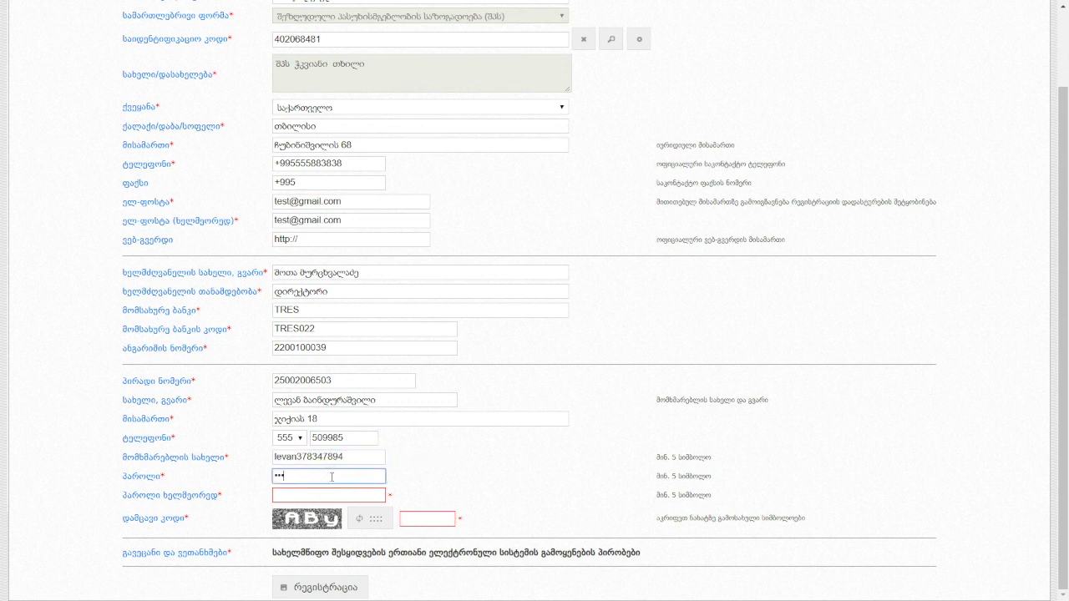
pyautogui.click(335, 493)
pyautogui.write('12345')
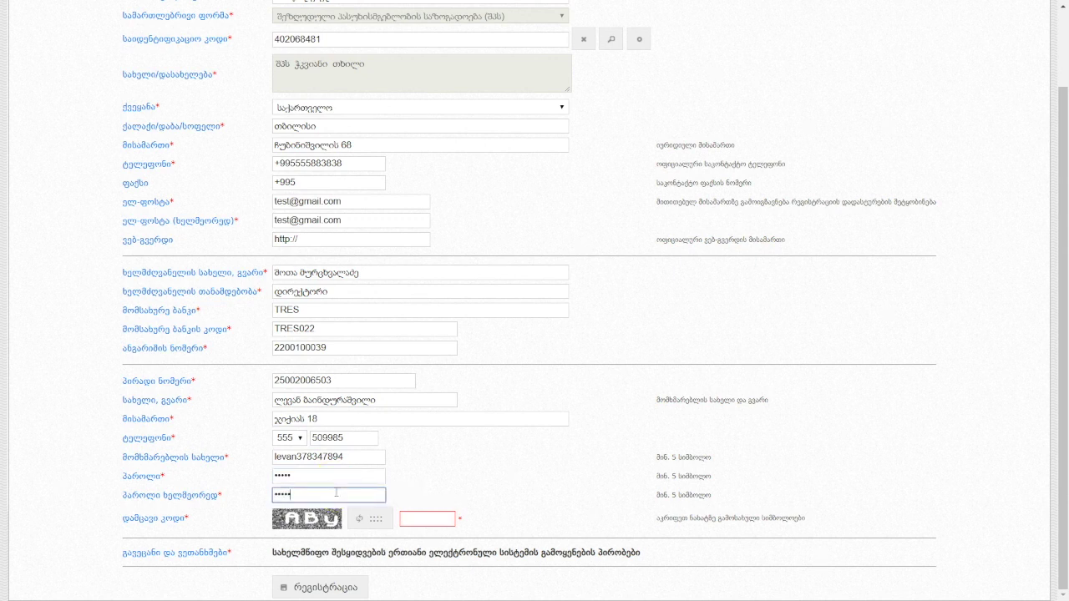
# Enter the verification code shown in the image.
pyautogui.click(426, 519)
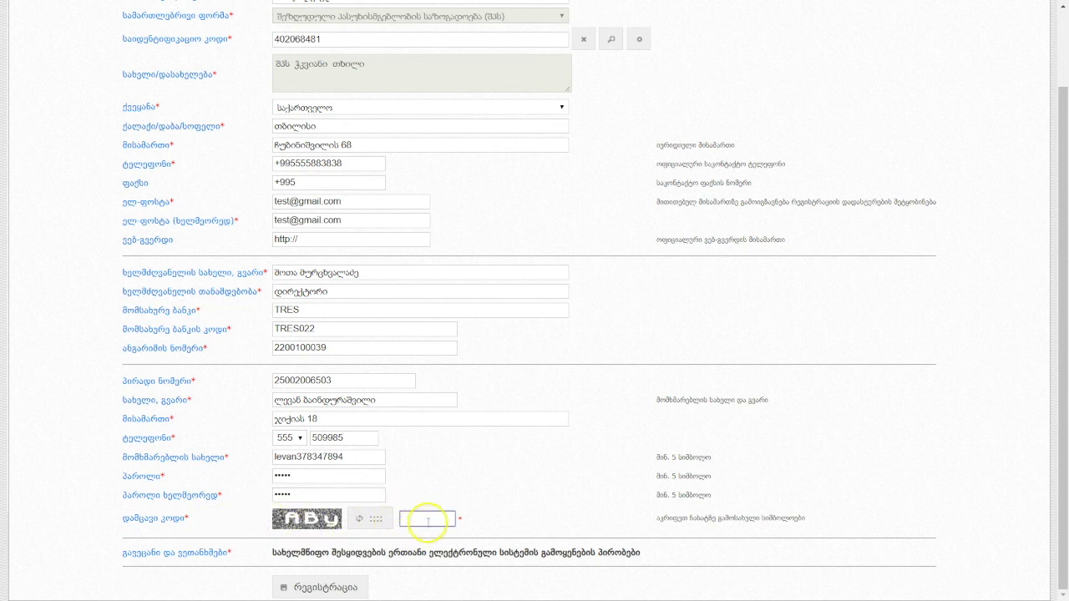
pyautogui.write('AH')
pyautogui.write('y')
pyautogui.click(450, 554)
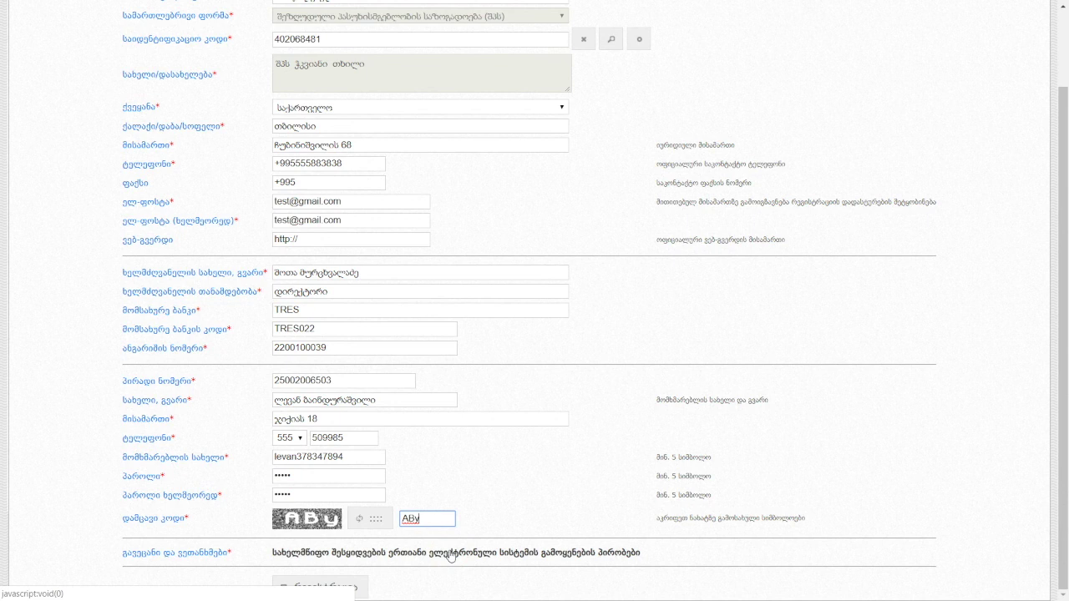
# Accept the terms of use and submit the supplier registration (რეგისტრაცია).
pyautogui.click(449, 554)
pyautogui.scroll(-5, 499, 326)
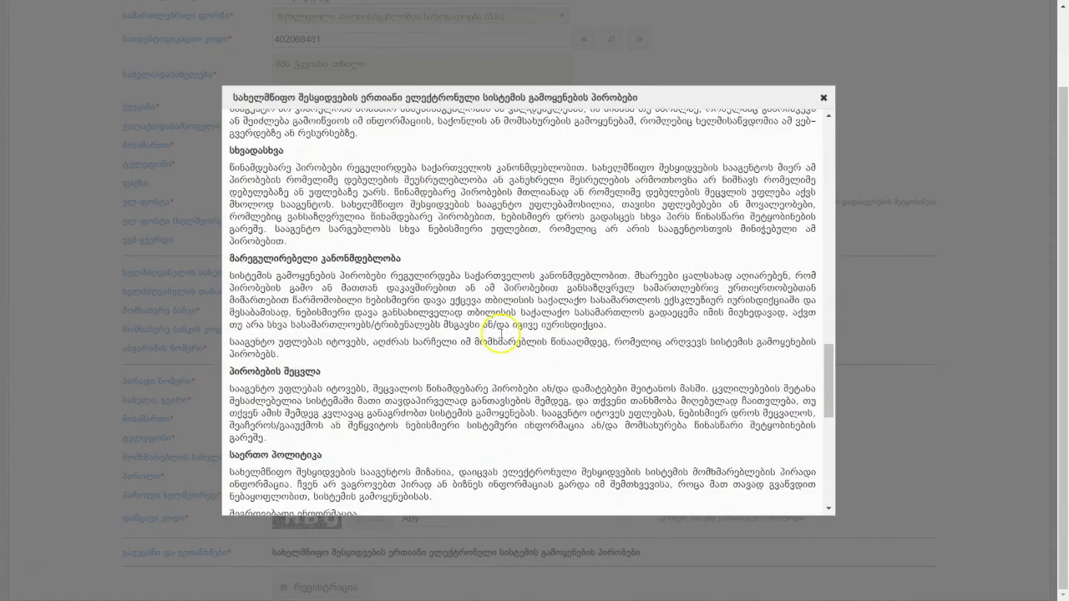
pyautogui.scroll(-10, 498, 327)
pyautogui.click(435, 485)
pyautogui.click(575, 483)
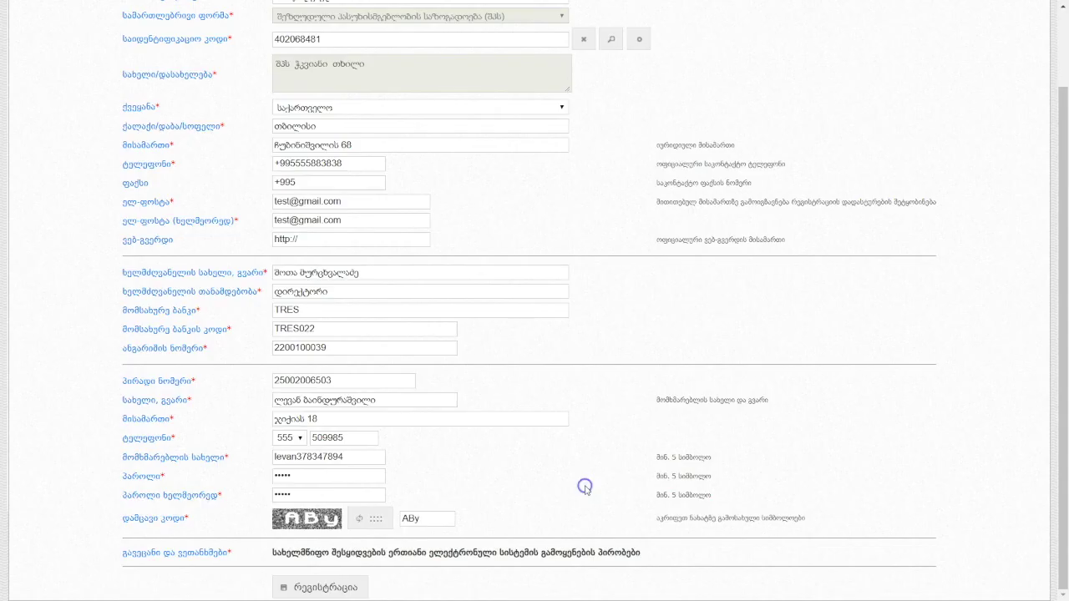
pyautogui.click(343, 592)
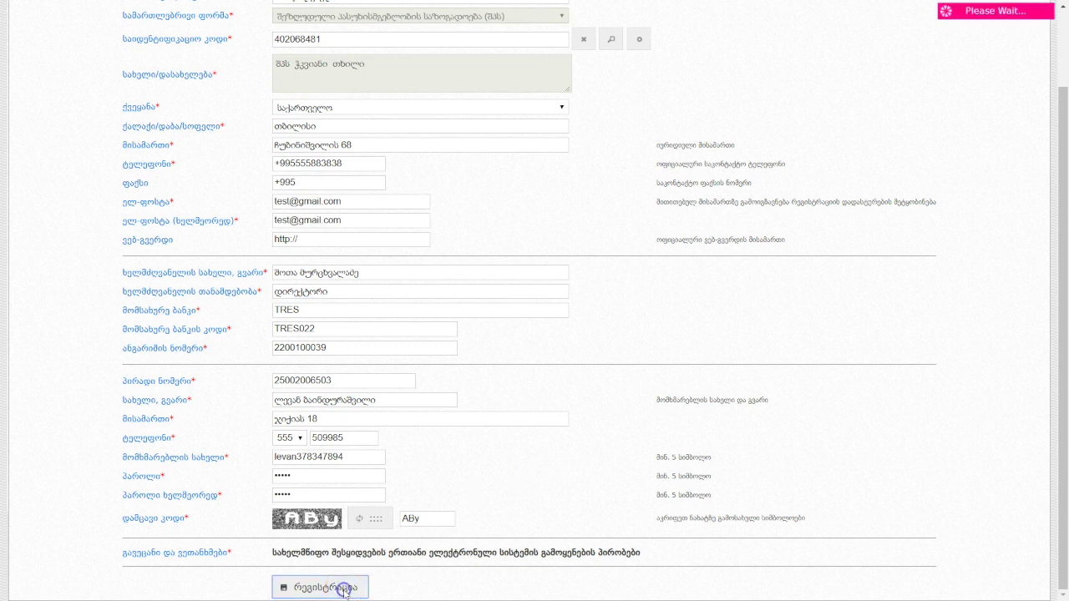